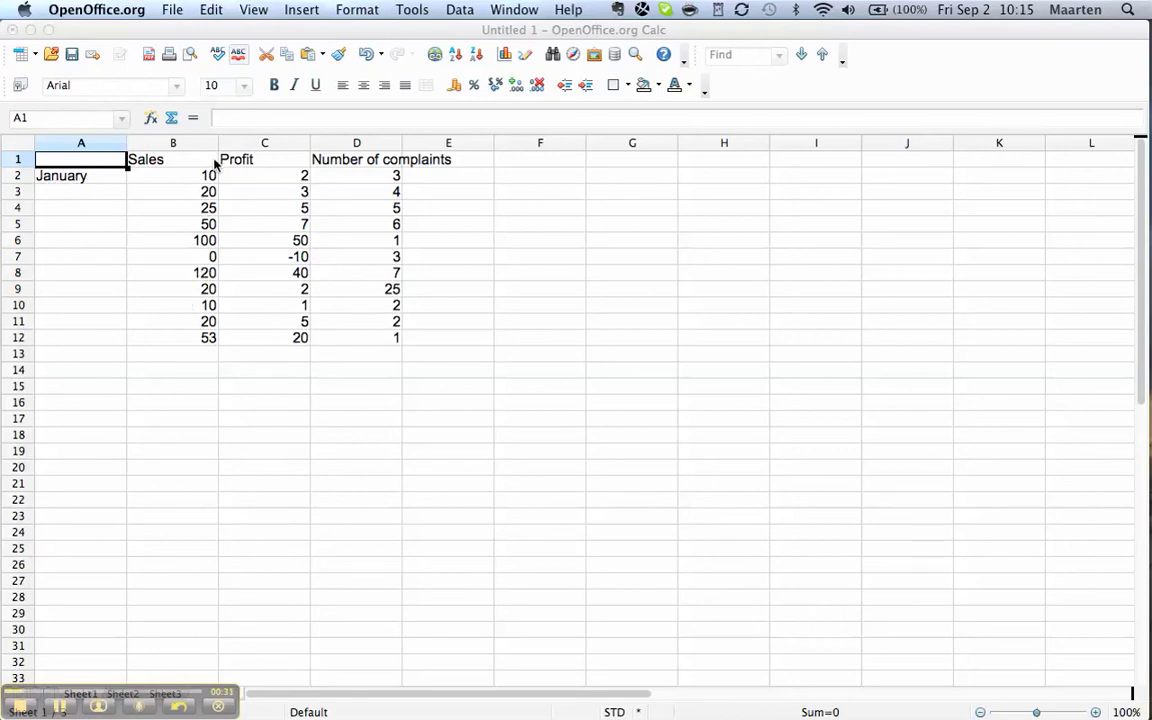
{"action": "left_click", "coordinate": [170, 158]}
{"action": "left_click", "coordinate": [170, 158]}
{"action": "left_click", "coordinate": [262, 160]}
{"action": "left_click", "coordinate": [335, 166]}
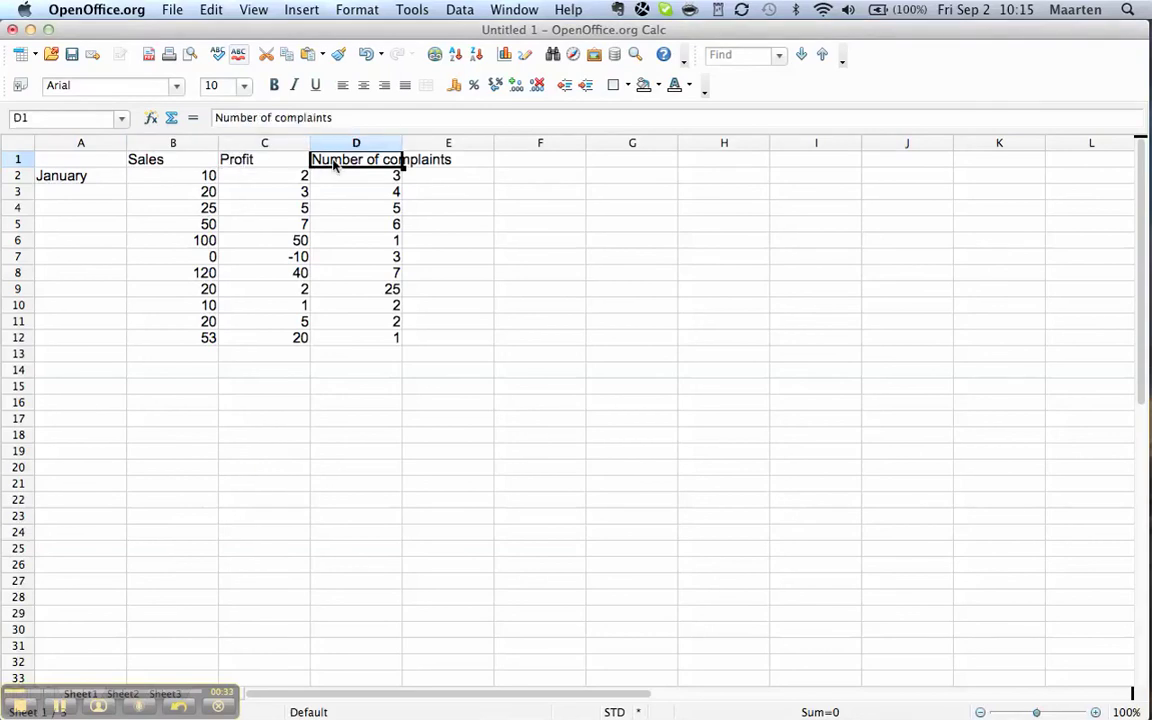
Extend the January label in A2 down through A12 to fill in the months February to November
{"action": "left_click", "coordinate": [100, 180]}
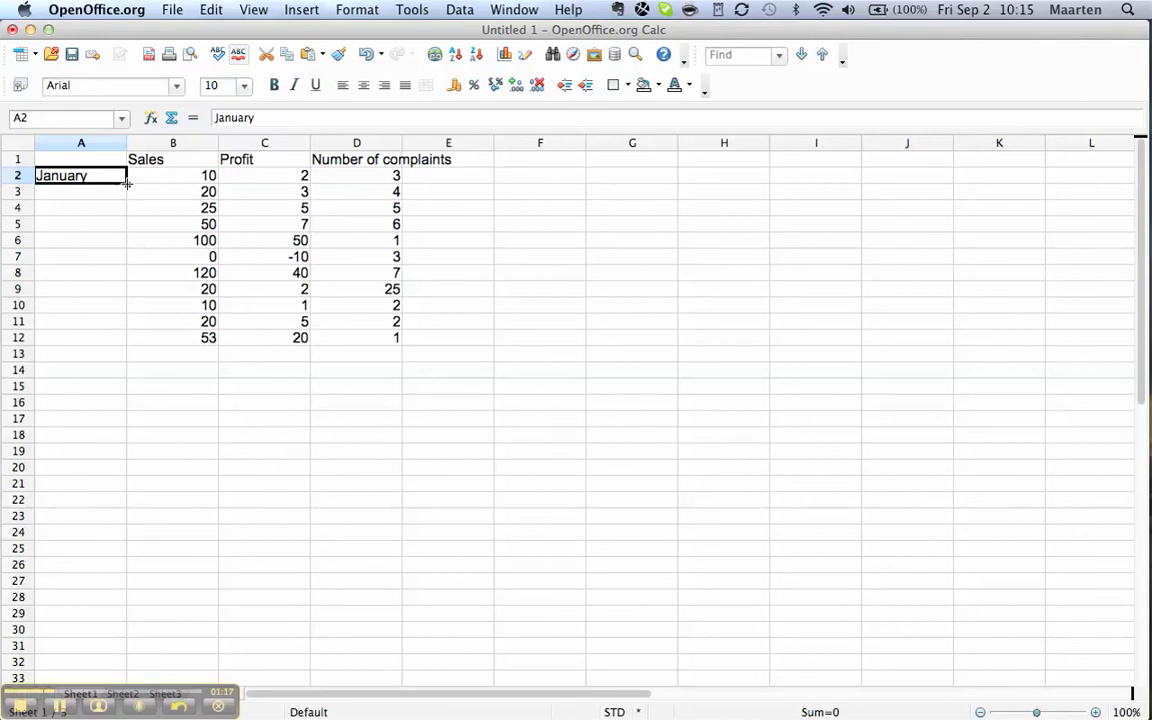
{"action": "left_click_drag", "start_coordinate": [127, 183], "coordinate": [123, 345]}
{"action": "left_click", "coordinate": [123, 385]}
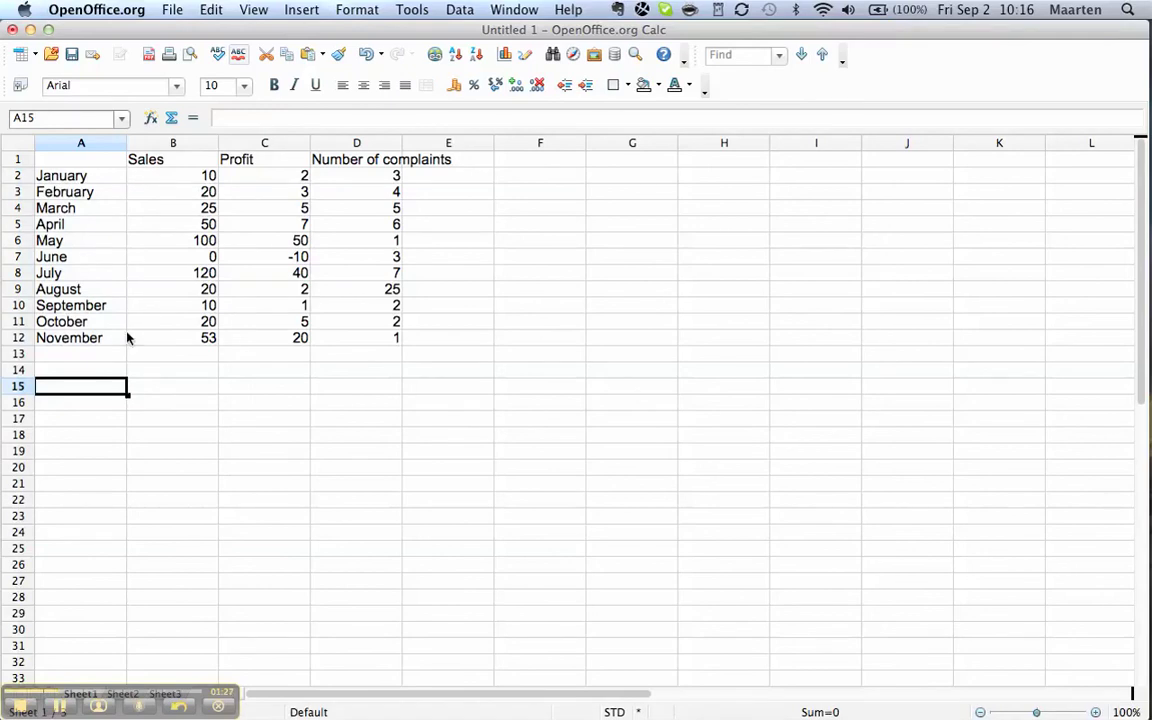
{"action": "left_click", "coordinate": [95, 174]}
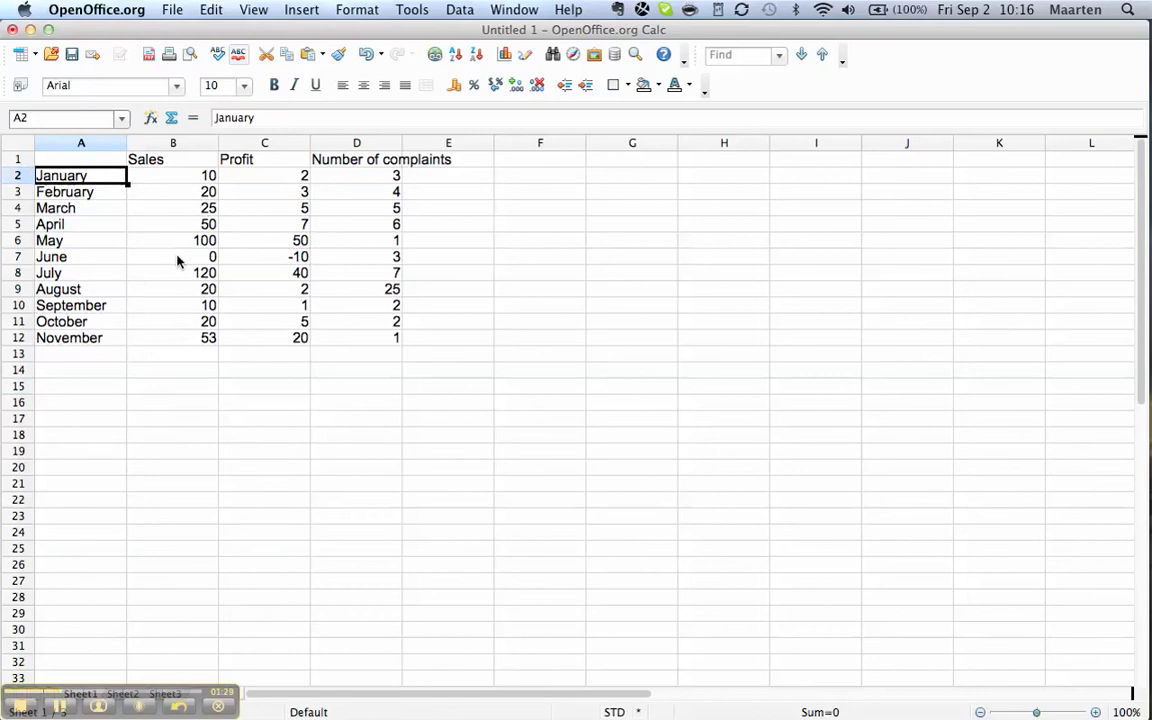
{"action": "left_click", "coordinate": [162, 256]}
{"action": "left_click", "coordinate": [198, 390]}
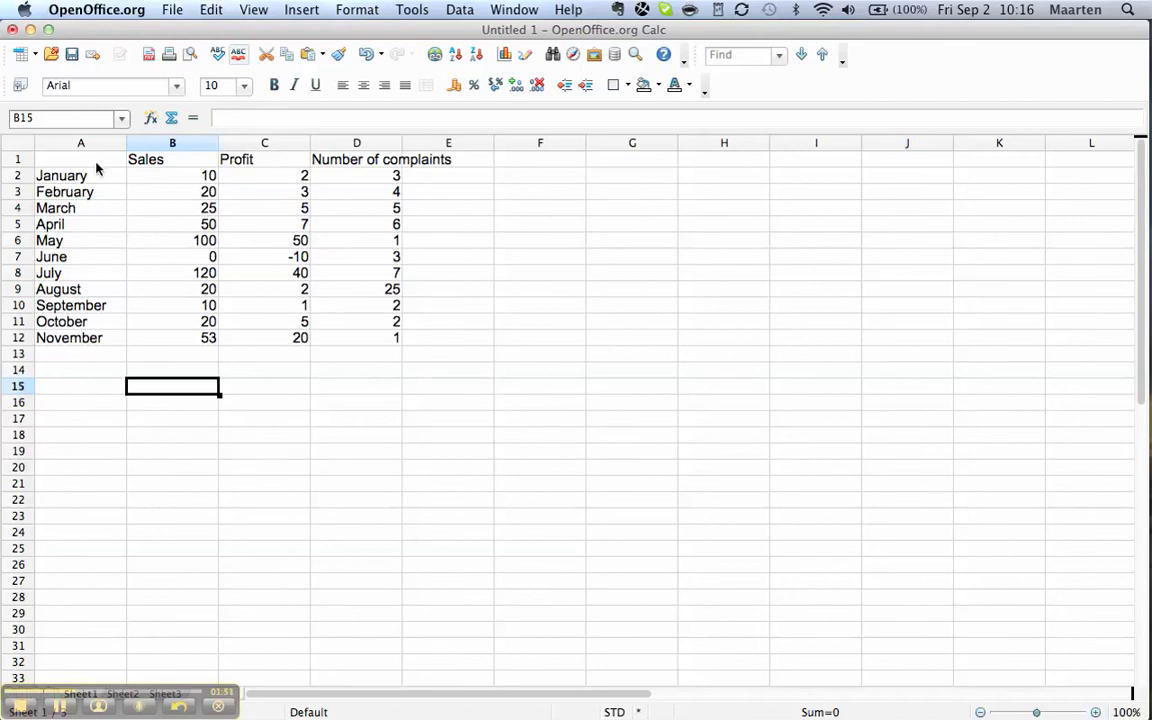
Apply borders around and between all cells of the table range A1:D12
{"action": "left_click_drag", "start_coordinate": [93, 161], "coordinate": [380, 335]}
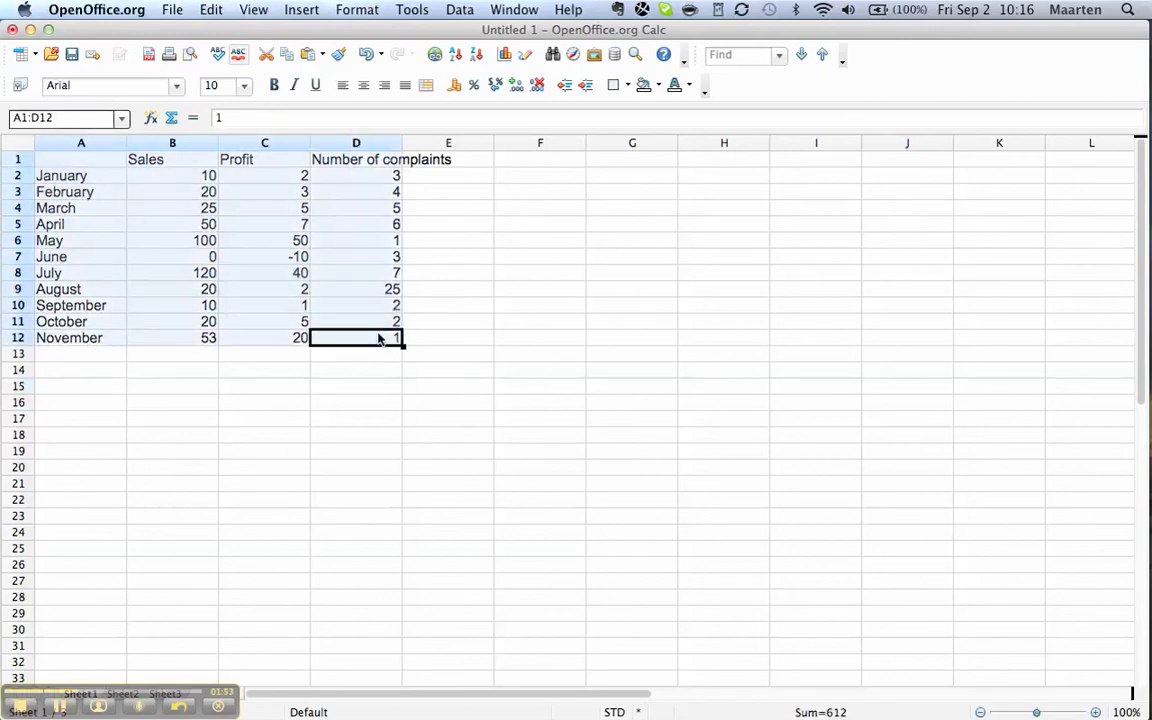
{"action": "left_click", "coordinate": [628, 88]}
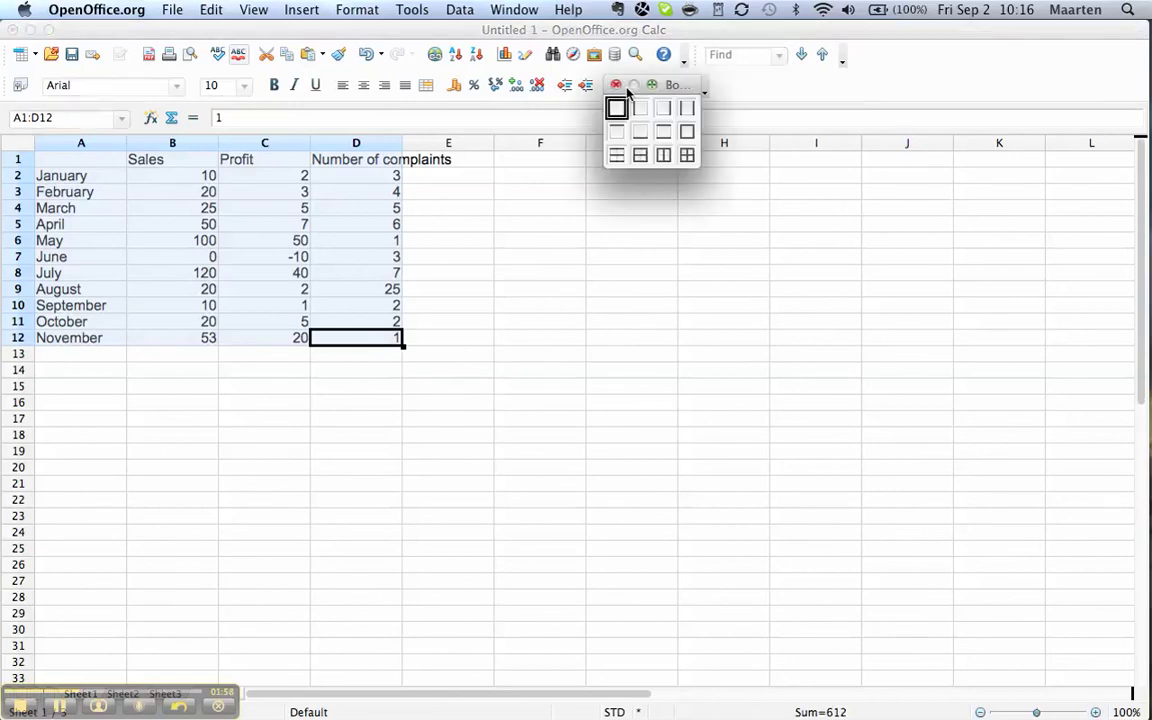
{"action": "left_click", "coordinate": [688, 155]}
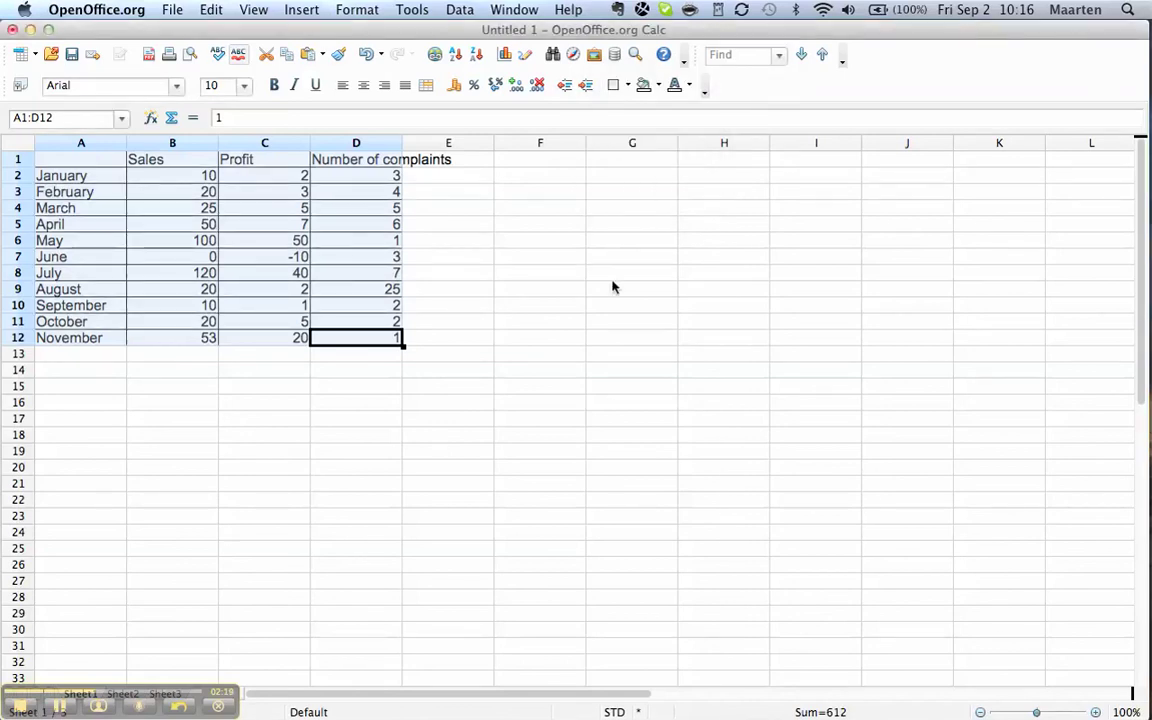
{"action": "left_click", "coordinate": [555, 322]}
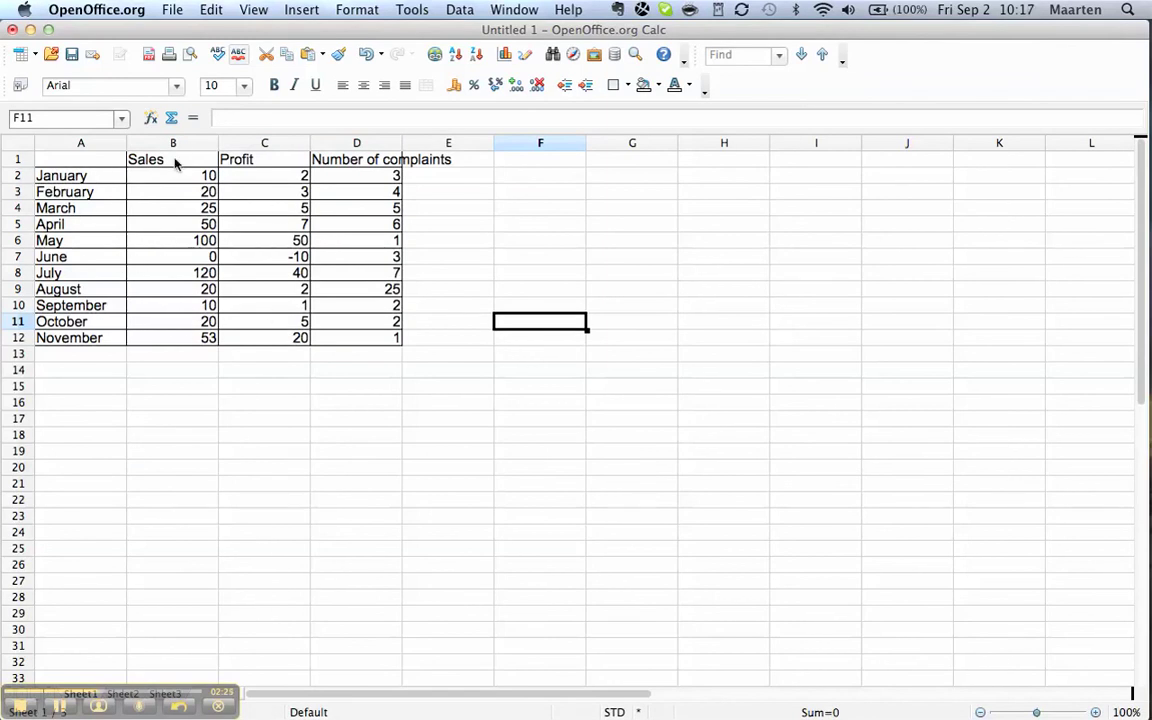
Remove the borders from the header cells B1:D1
{"action": "left_click_drag", "start_coordinate": [176, 160], "coordinate": [327, 165]}
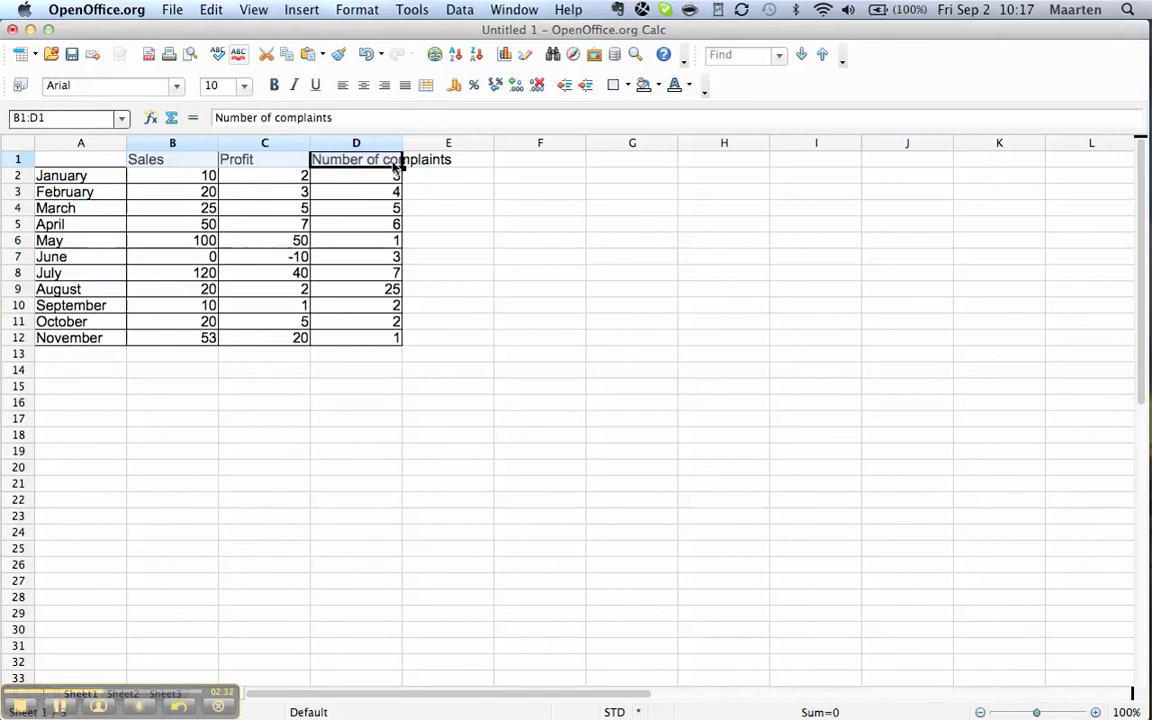
{"action": "left_click", "coordinate": [627, 87]}
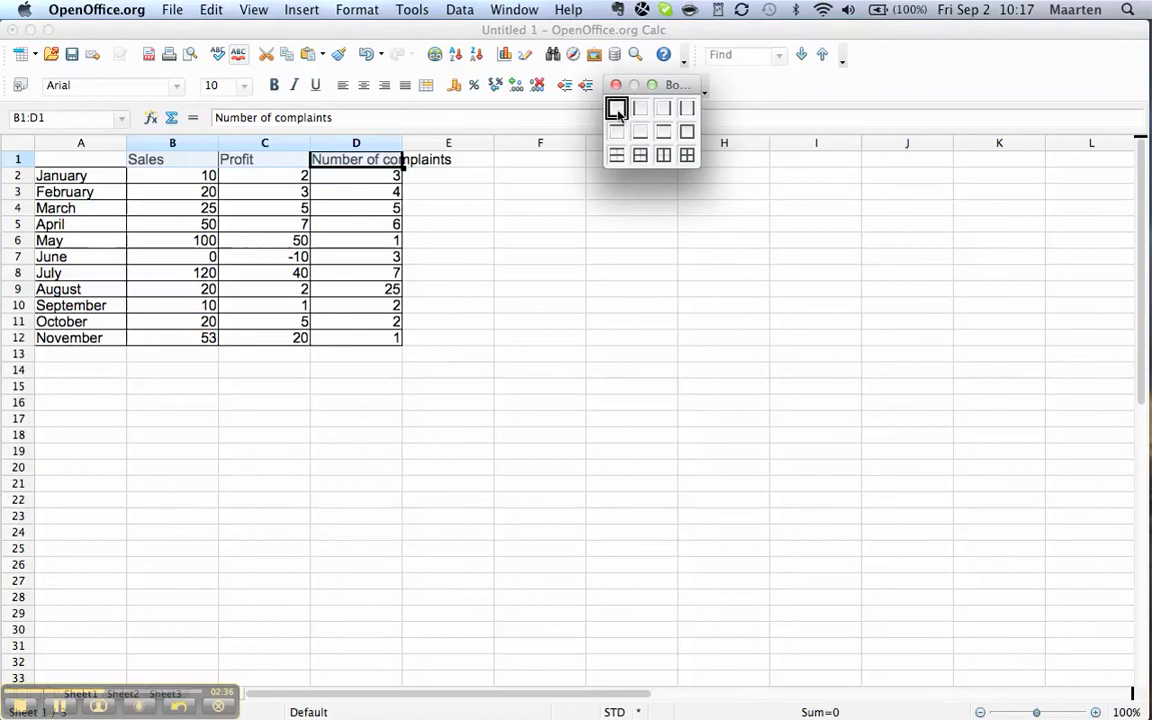
{"action": "left_click", "coordinate": [617, 108]}
{"action": "left_click", "coordinate": [450, 245]}
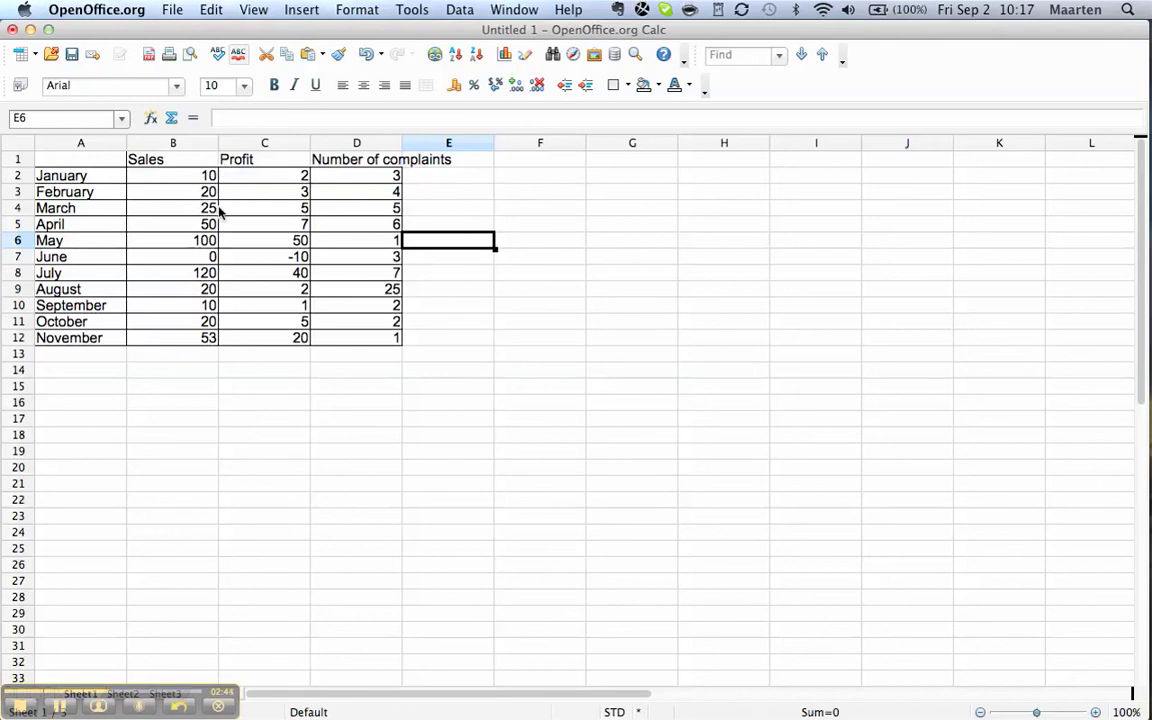
{"action": "left_click", "coordinate": [627, 85]}
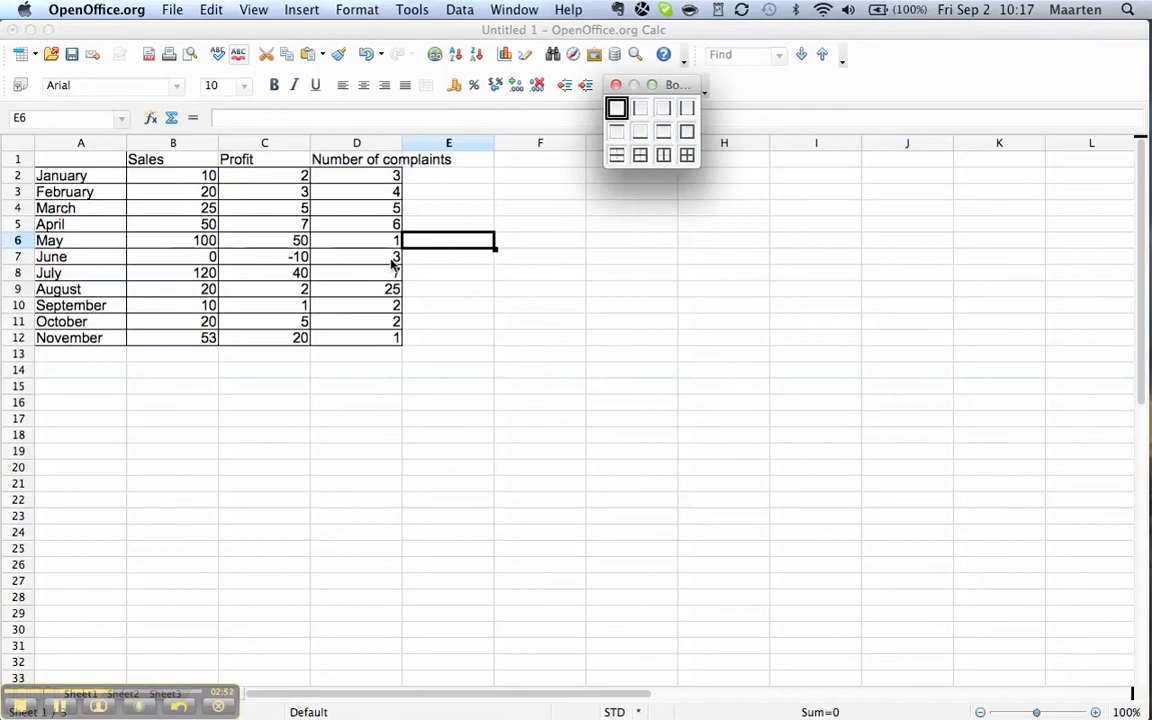
{"action": "left_click", "coordinate": [483, 234]}
{"action": "left_click", "coordinate": [428, 261]}
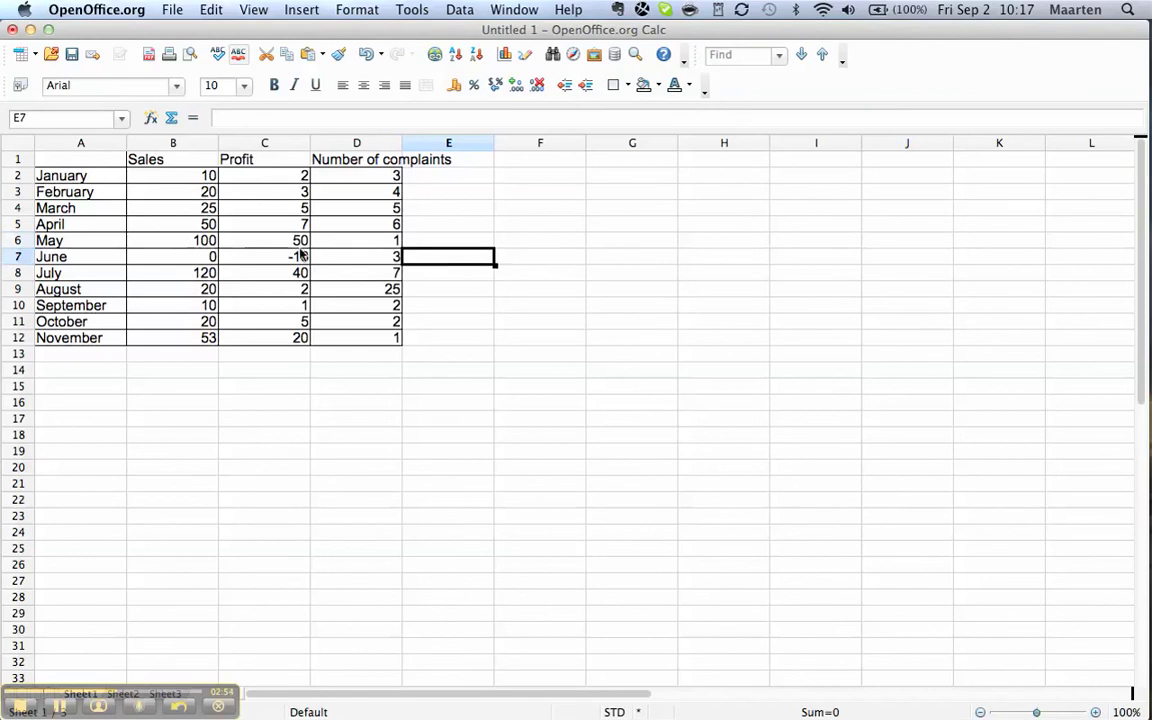
{"action": "left_click", "coordinate": [240, 226]}
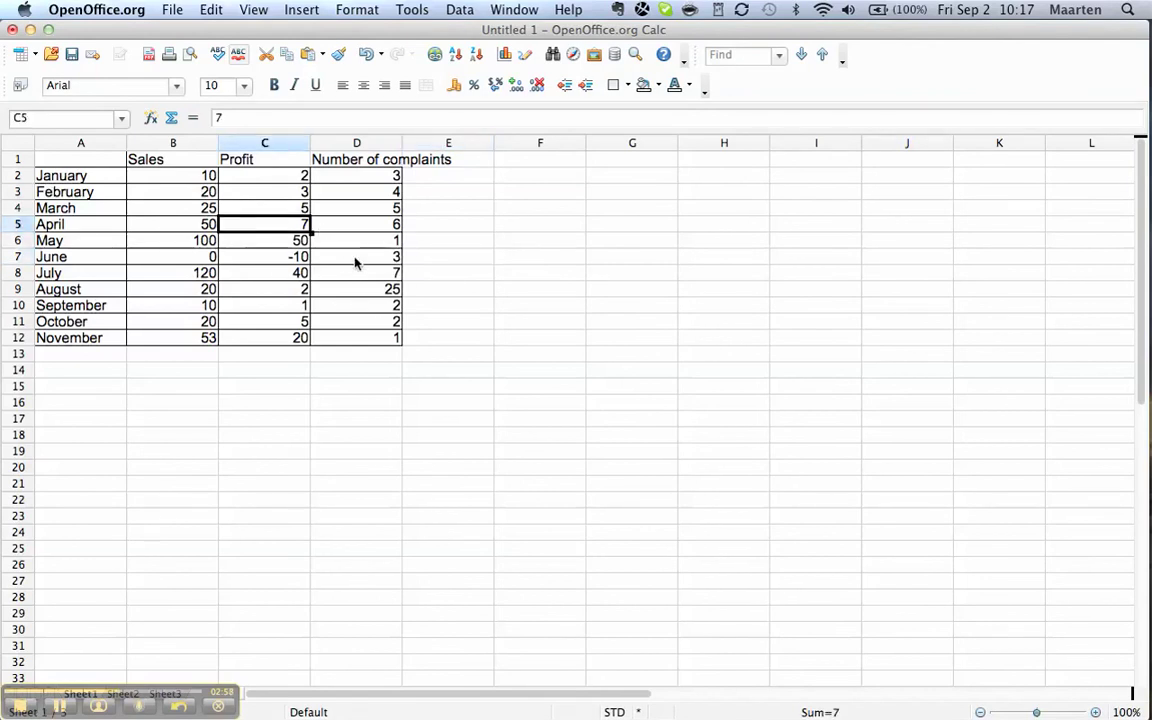
{"action": "left_click", "coordinate": [356, 323]}
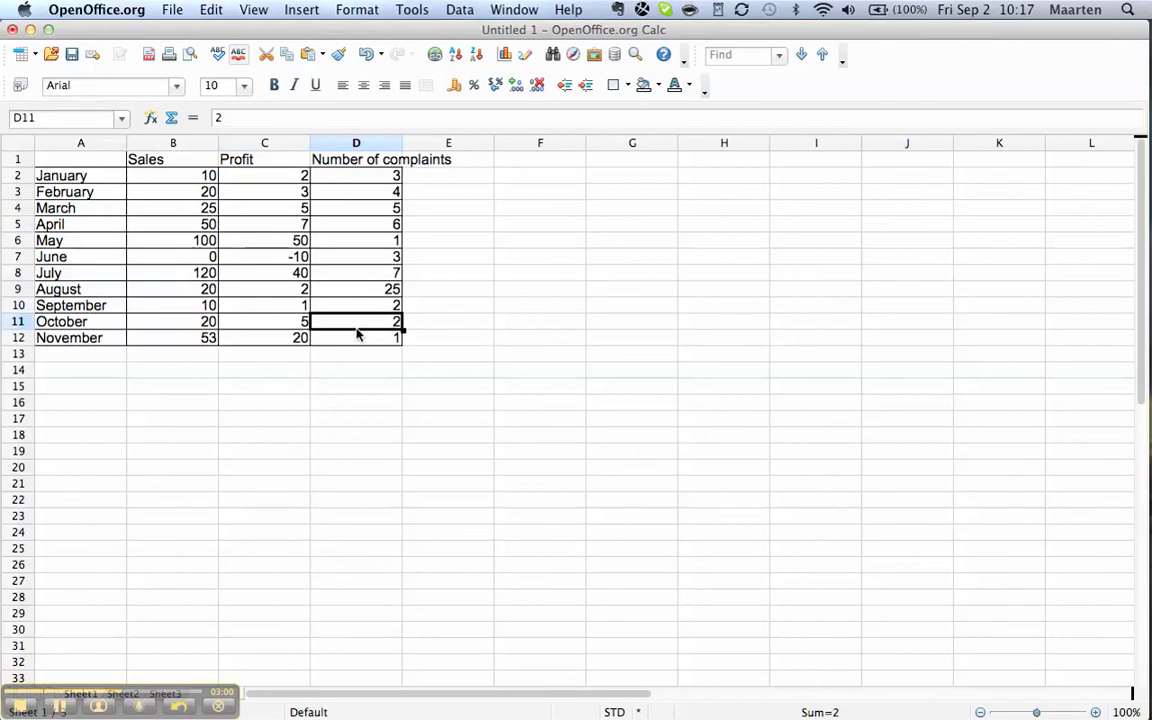
{"action": "left_click", "coordinate": [313, 386]}
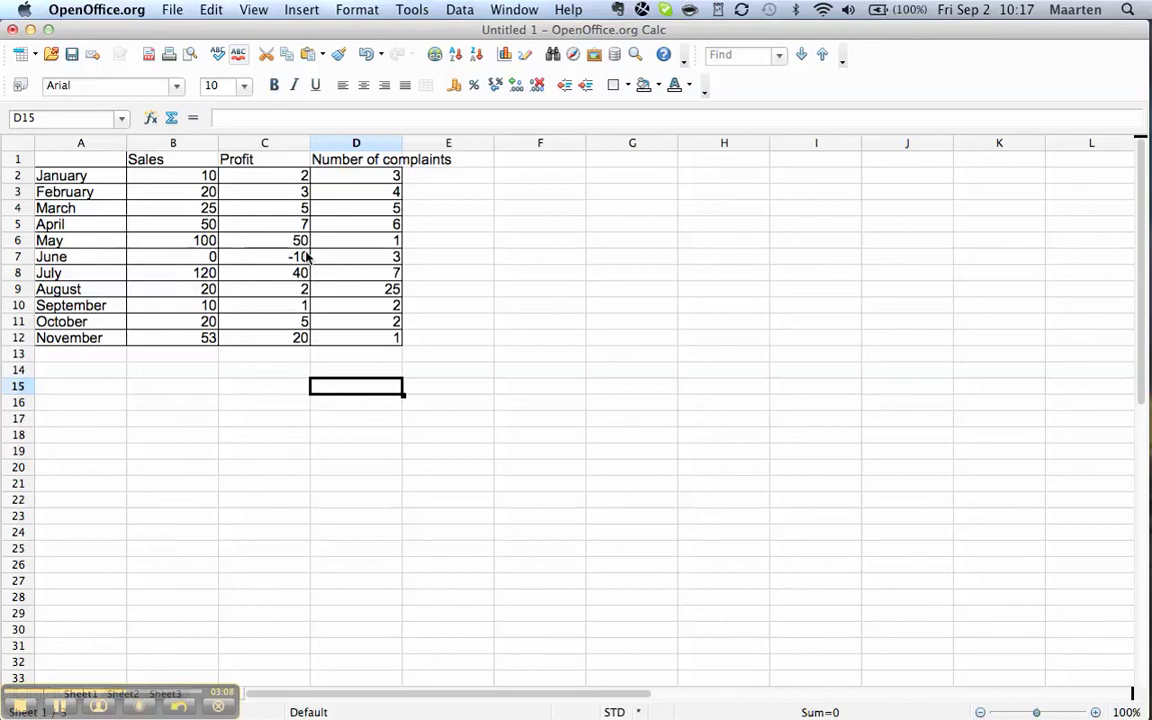
Widen column D and fit its width automatically to the "Number of complaints" heading
{"action": "left_click", "coordinate": [365, 162]}
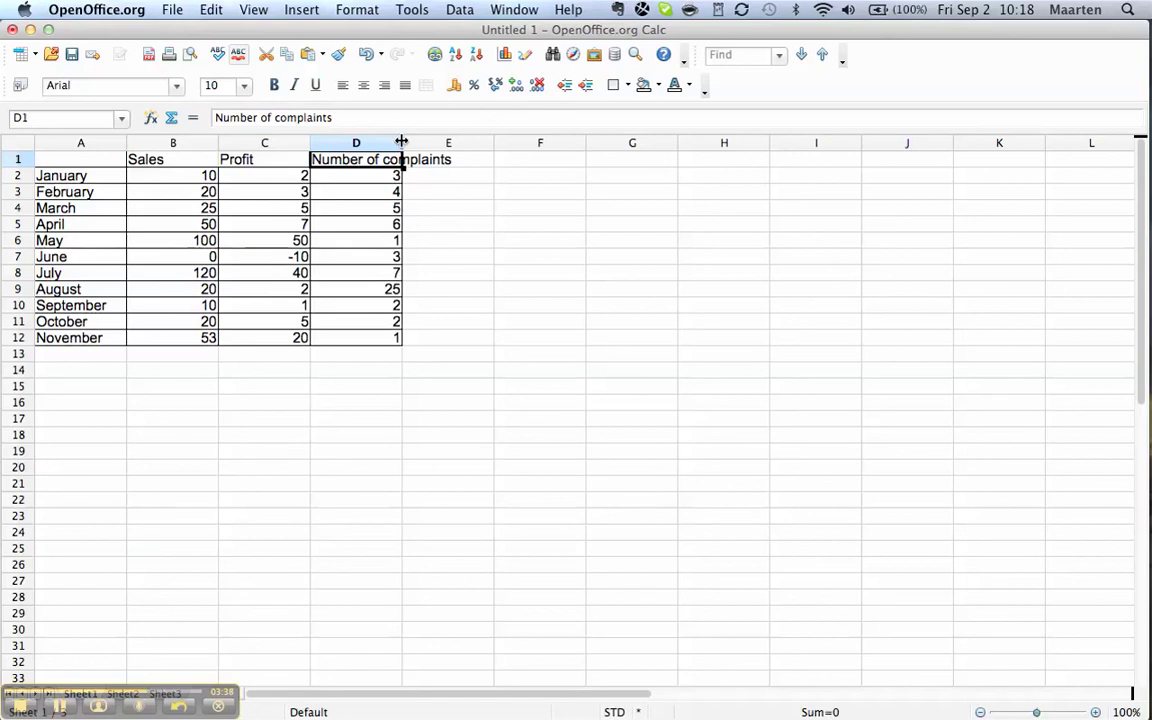
{"action": "left_click_drag", "start_coordinate": [401, 142], "coordinate": [530, 157]}
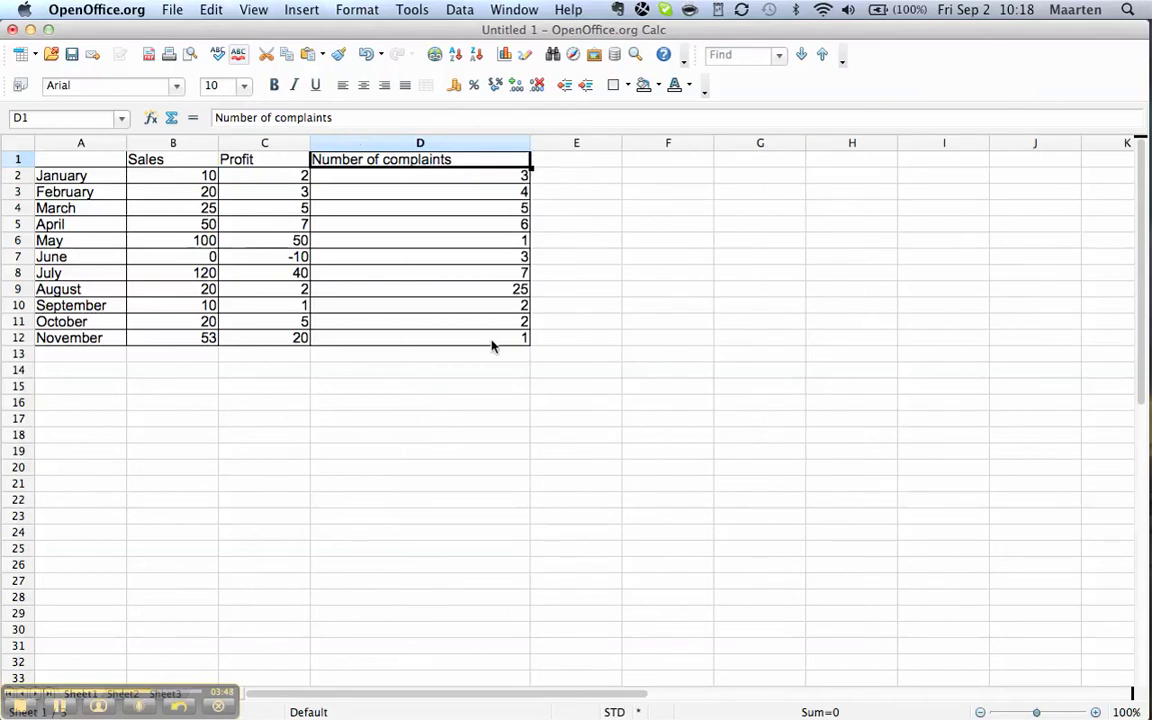
{"action": "double_click", "coordinate": [530, 143]}
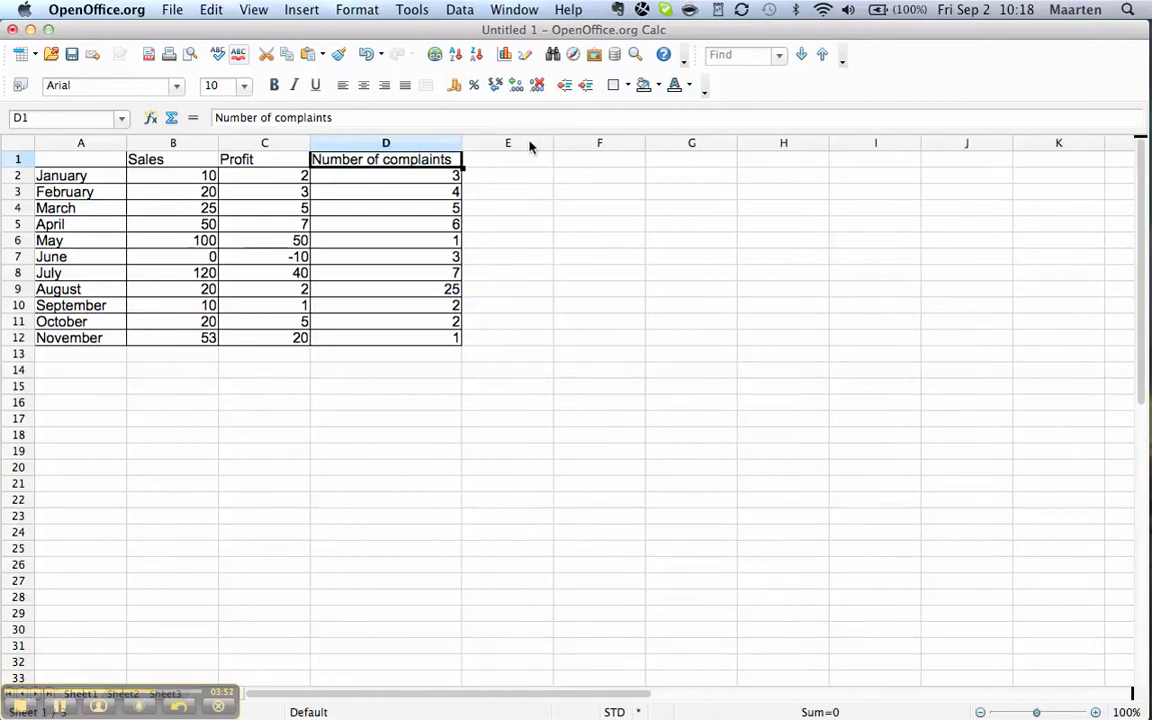
{"action": "left_click", "coordinate": [466, 291]}
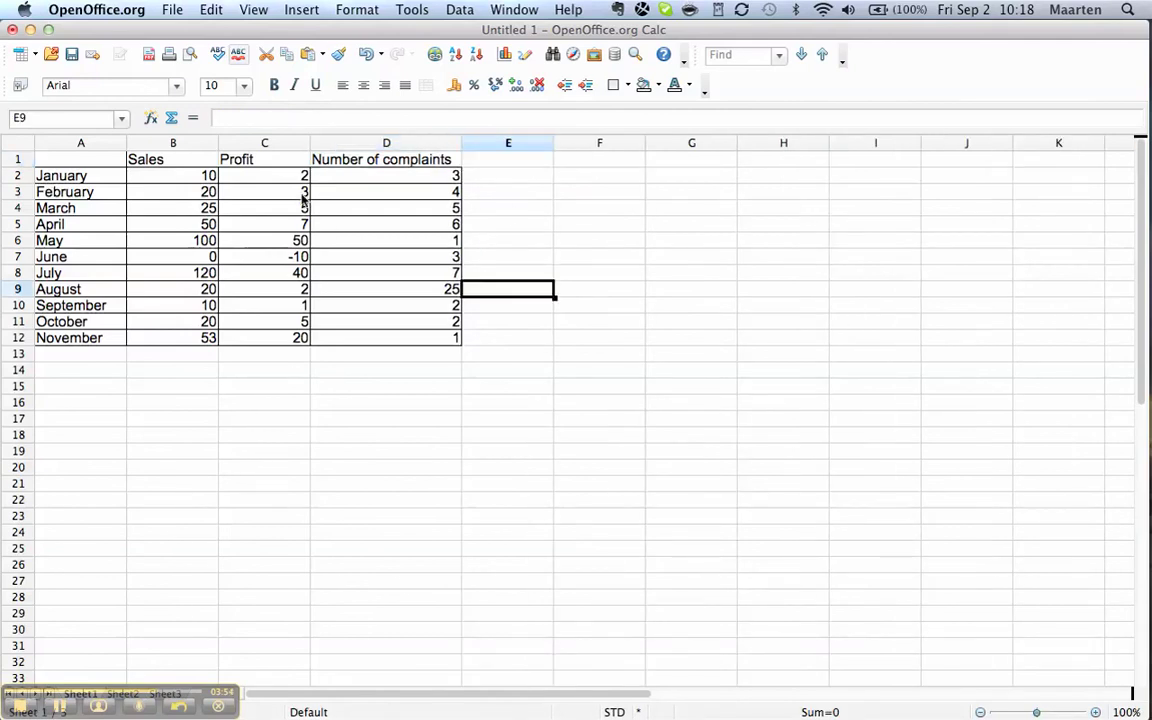
Center the Profit, Sales and Number of complaints headings horizontally in their cells
{"action": "left_click", "coordinate": [262, 161]}
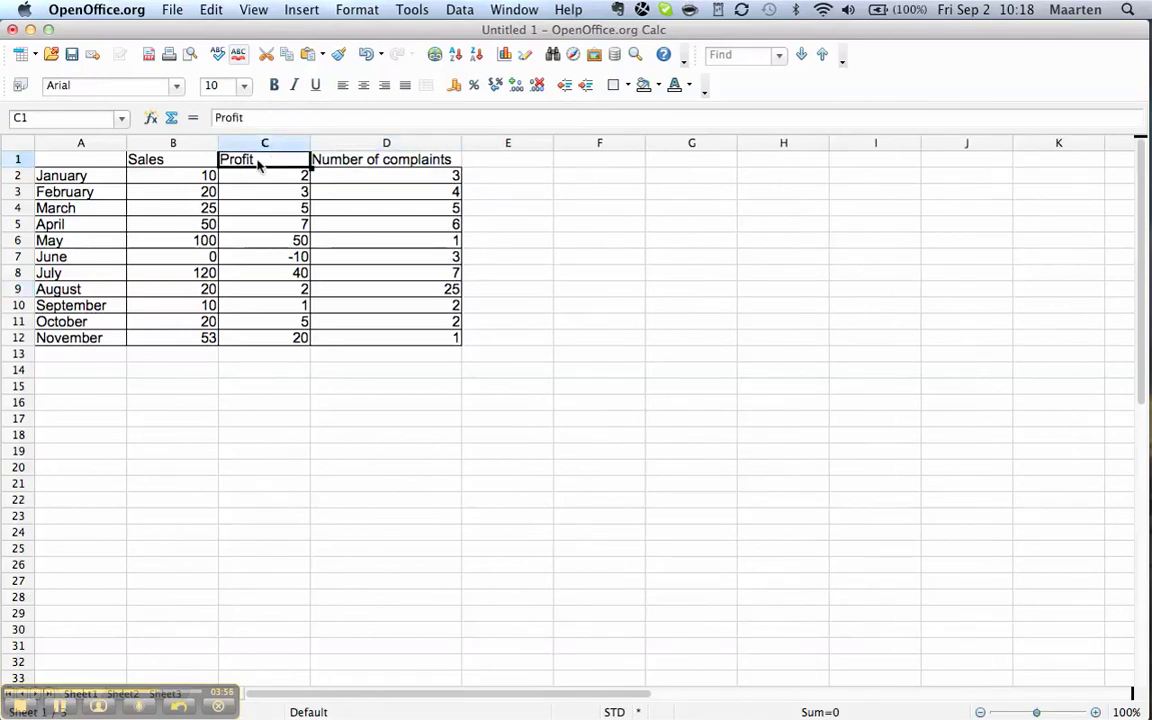
{"action": "left_click", "coordinate": [176, 164]}
{"action": "left_click", "coordinate": [236, 168]}
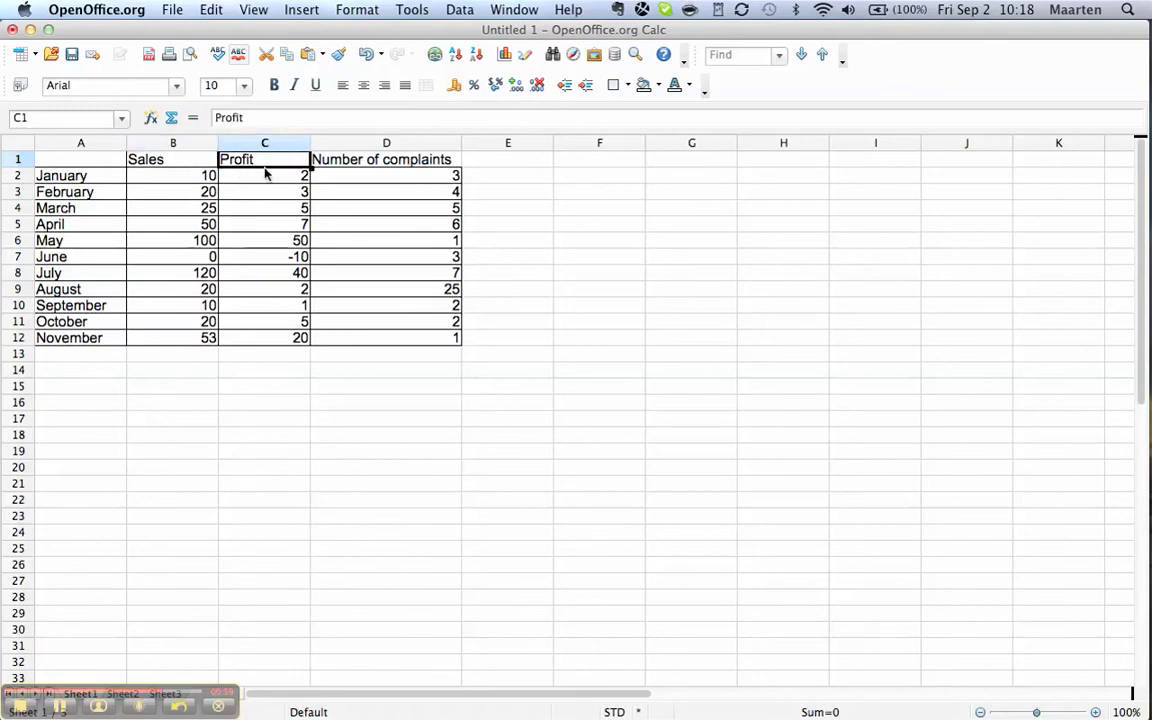
{"action": "left_click", "coordinate": [365, 86]}
{"action": "left_click", "coordinate": [181, 159]}
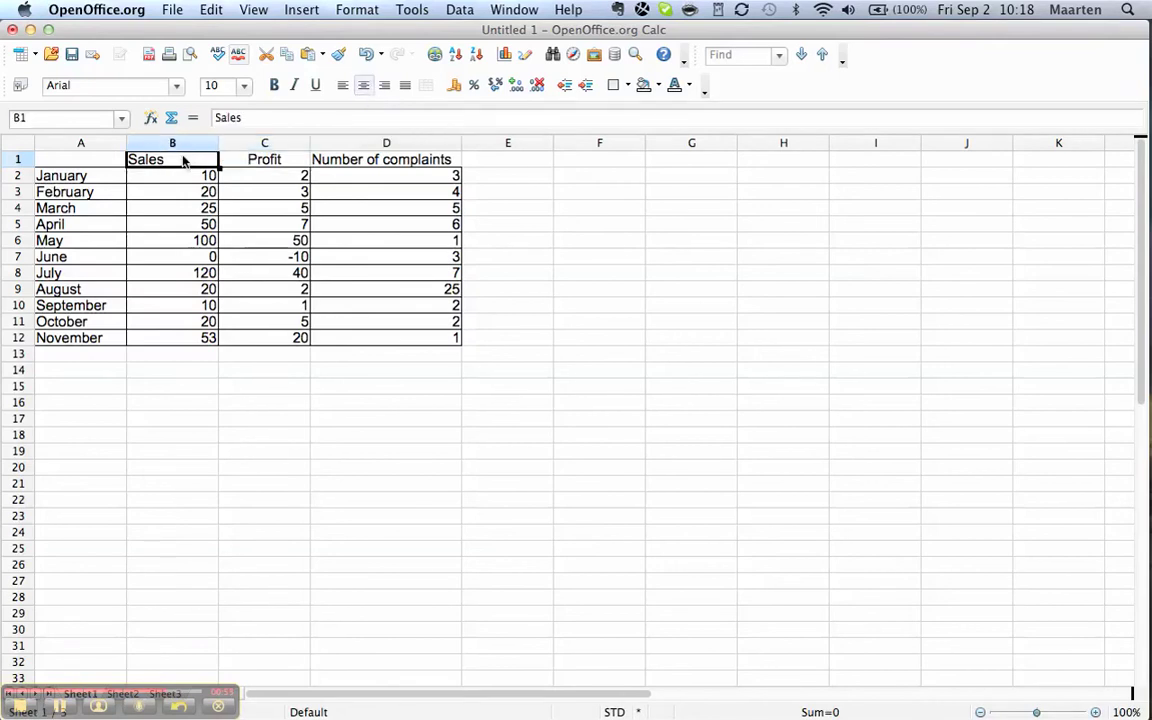
{"action": "left_click", "coordinate": [363, 87]}
{"action": "left_click", "coordinate": [375, 162]}
{"action": "left_click", "coordinate": [364, 88]}
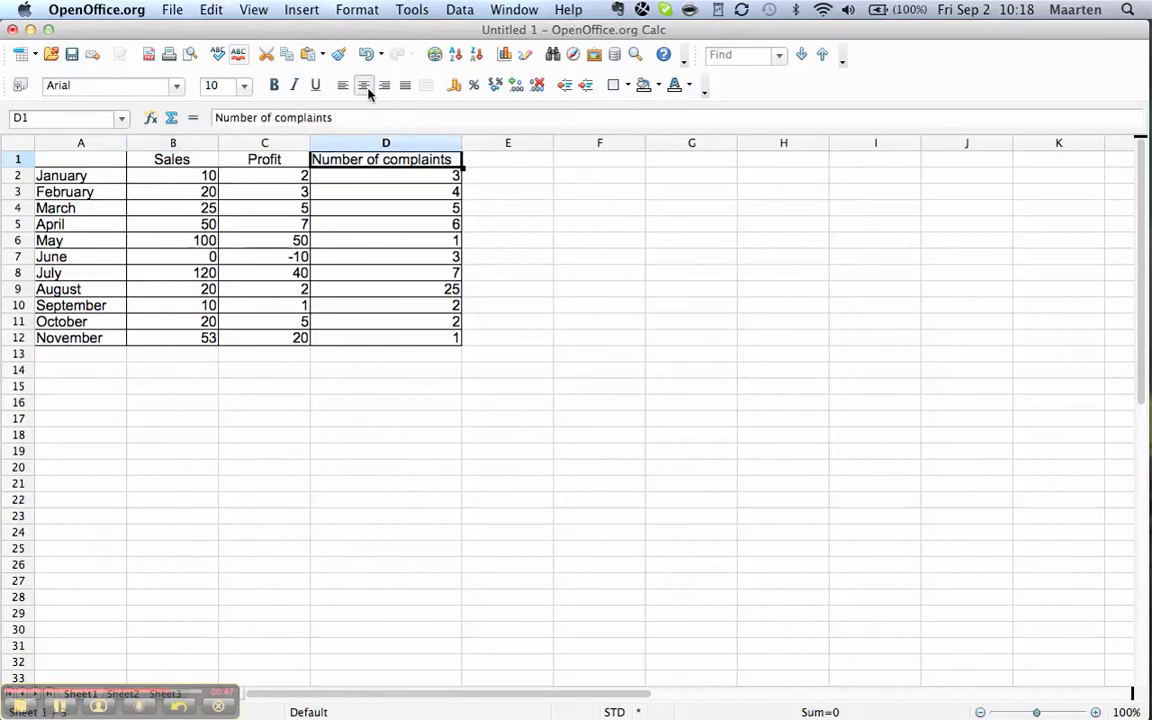
{"action": "left_click", "coordinate": [380, 260]}
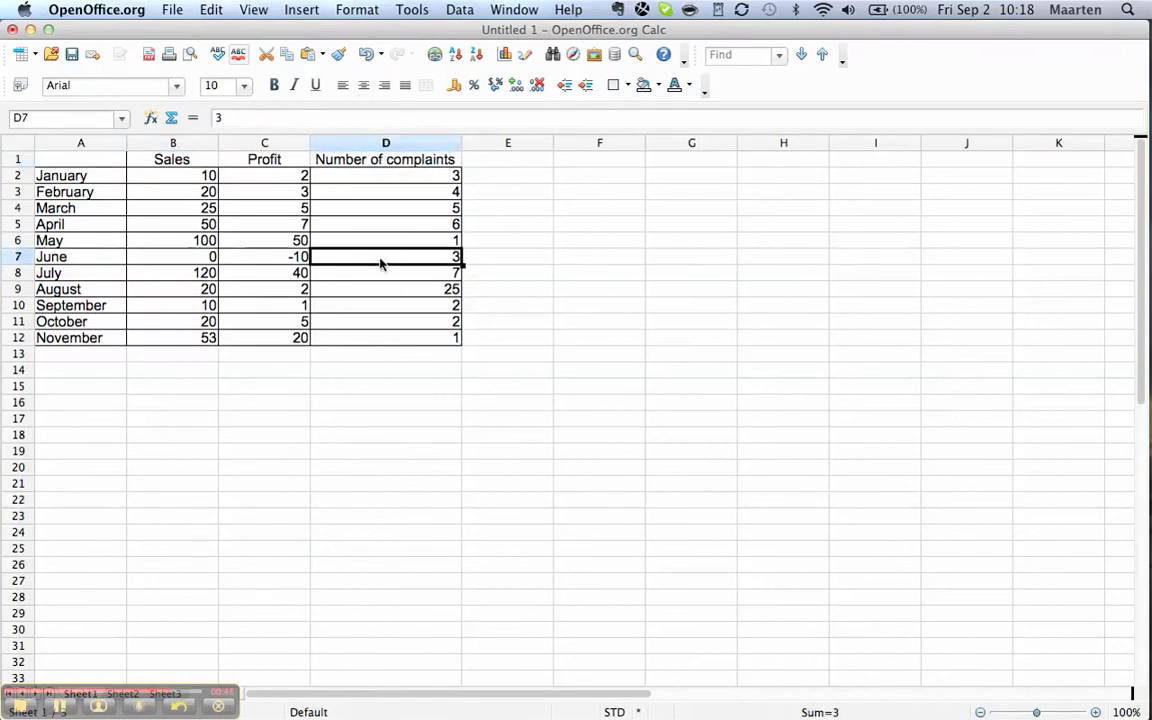